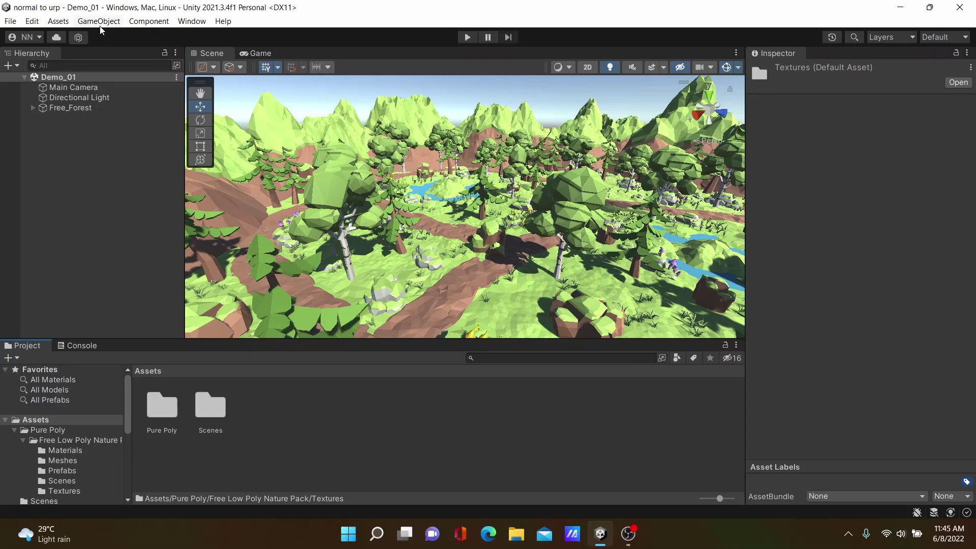
# Step: Install the Universal RP package from the Unity Registry in Package Manager
pyautogui.click(202, 23)
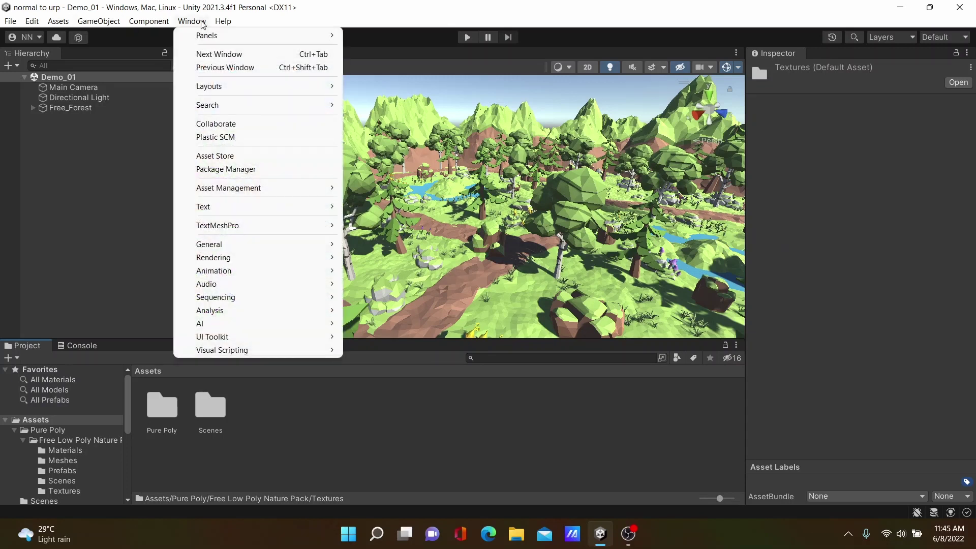
pyautogui.click(238, 169)
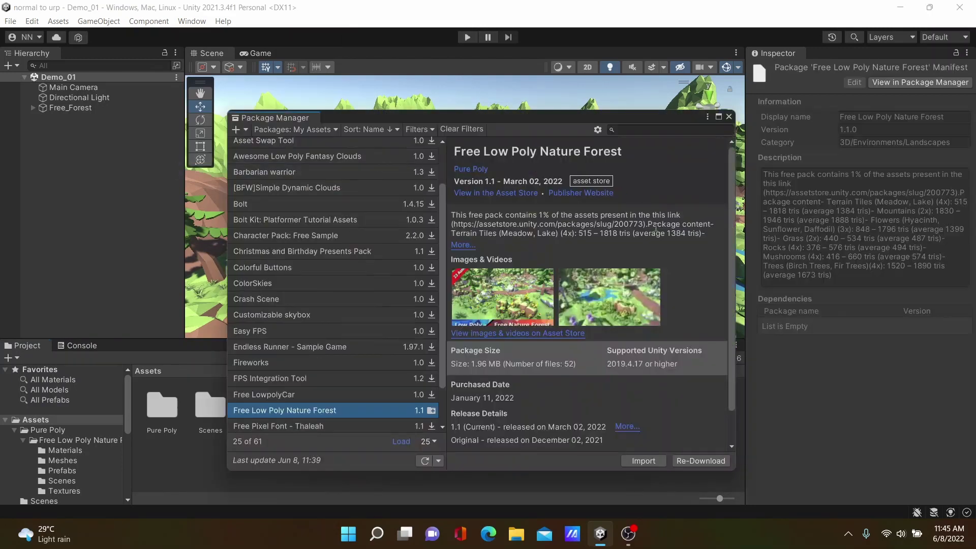
pyautogui.click(302, 130)
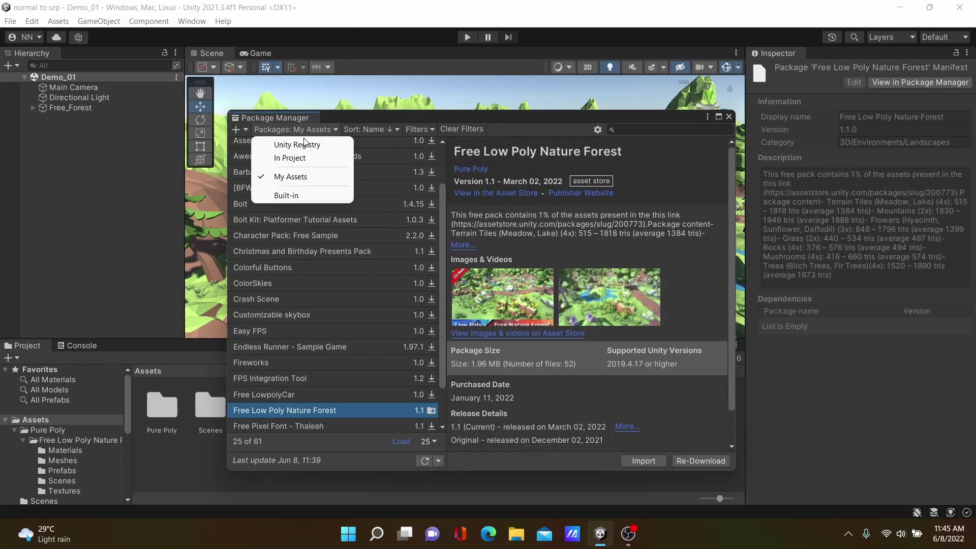
pyautogui.click(303, 143)
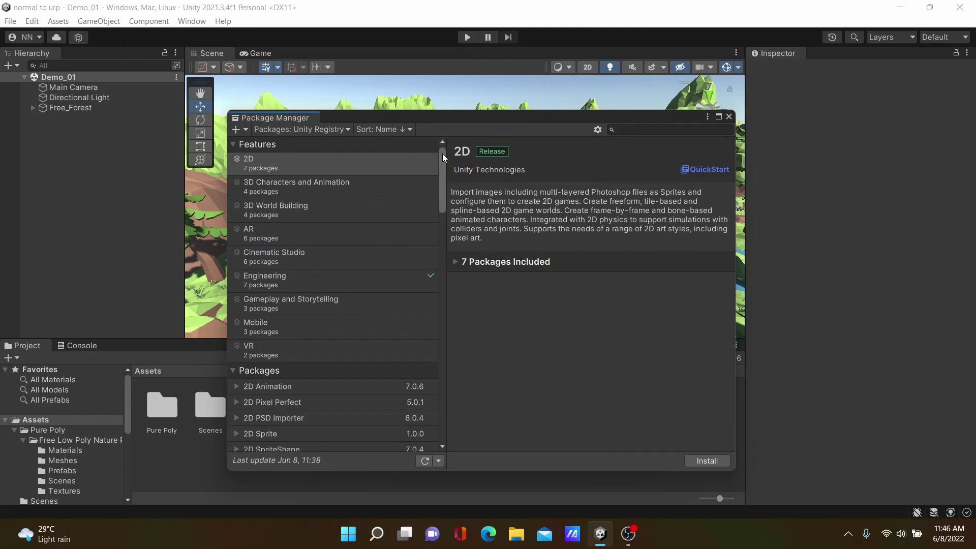
pyautogui.moveTo(442, 153); pyautogui.dragTo(423, 390)
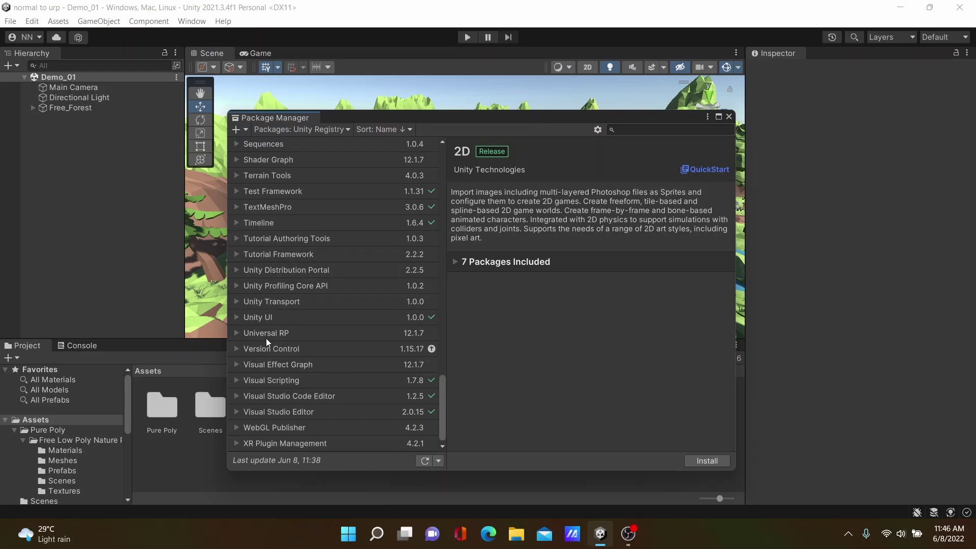
pyautogui.click(245, 335)
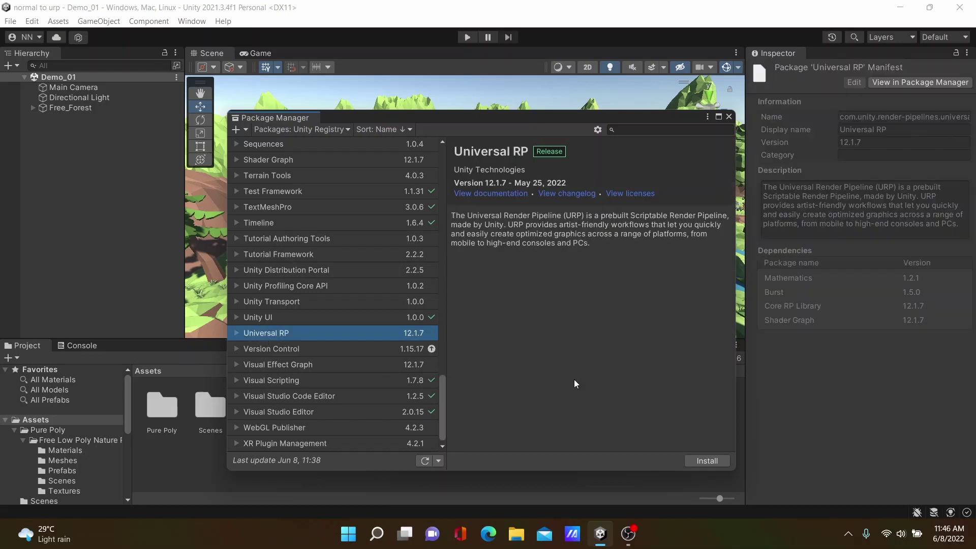
pyautogui.click(708, 461)
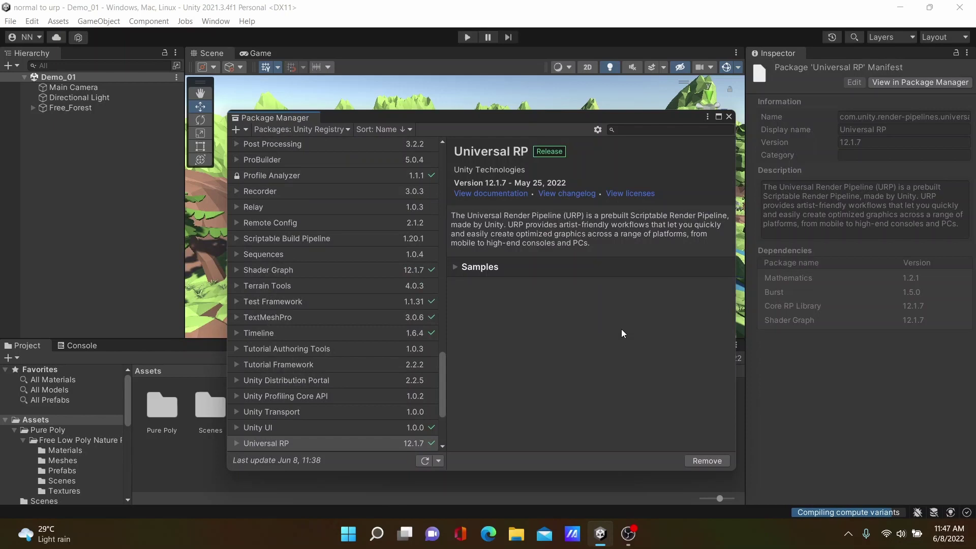
# Step: Create a URP Asset (with Universal Renderer) in the Assets folder, keeping its default name
pyautogui.click(728, 117)
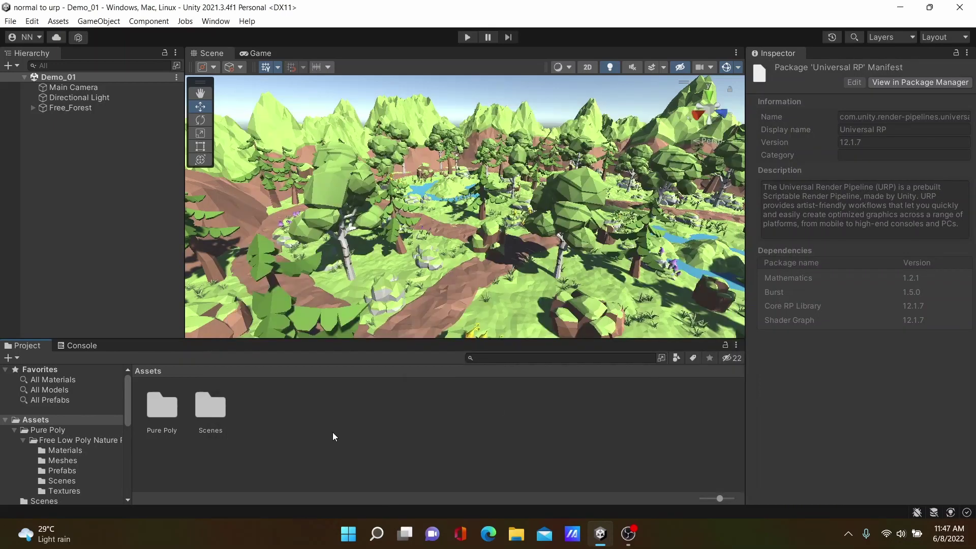
pyautogui.rightClick(302, 421)
pyautogui.moveTo(361, 97)
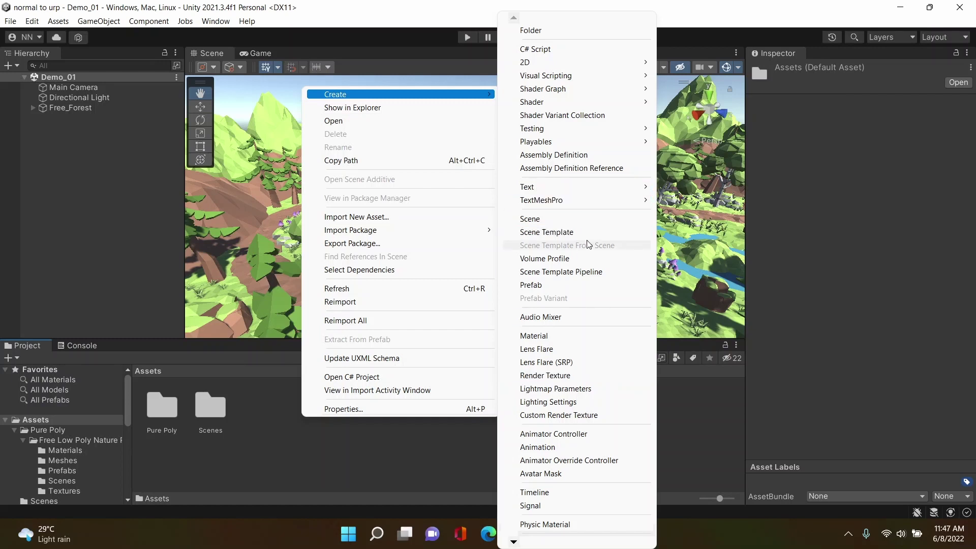
pyautogui.moveTo(515, 544)
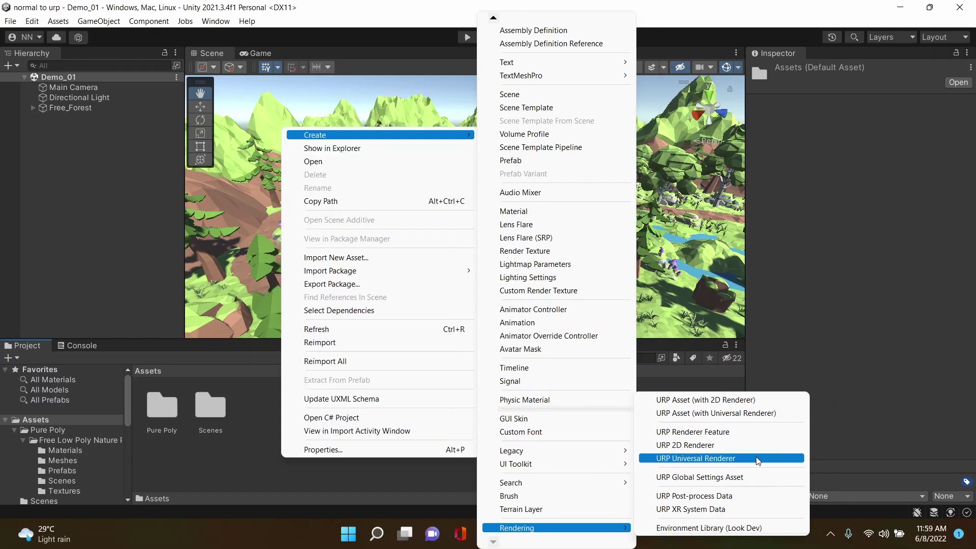
pyautogui.click(711, 414)
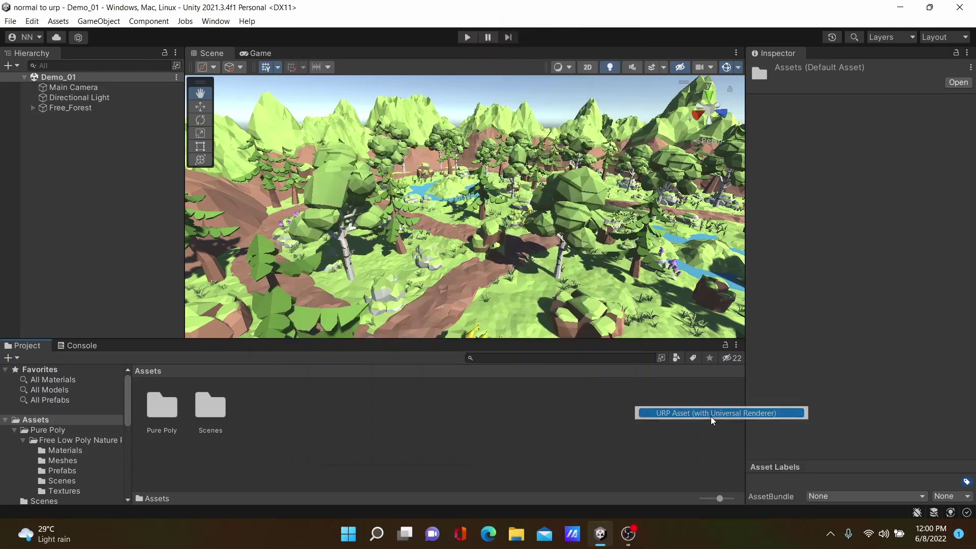
pyautogui.click(297, 475)
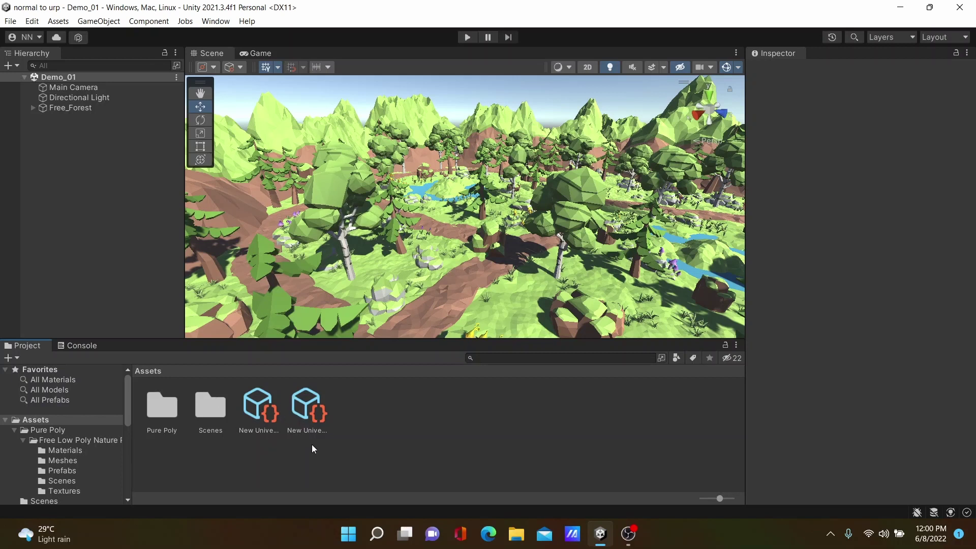
# Step: Assign the new URP asset to Scriptable Render Pipeline Settings in Graphics and confirm the change
pyautogui.click(30, 22)
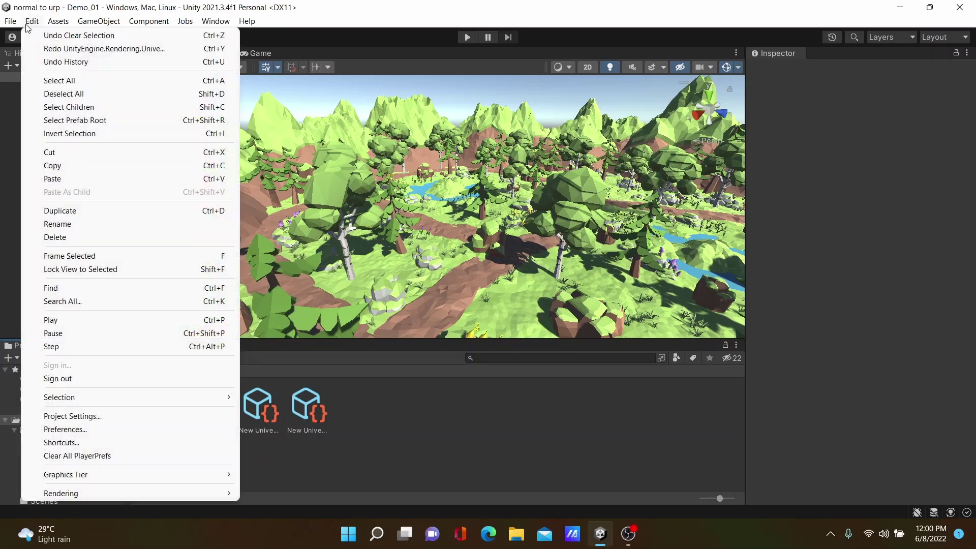
pyautogui.click(69, 416)
pyautogui.moveTo(357, 122); pyautogui.dragTo(439, 86)
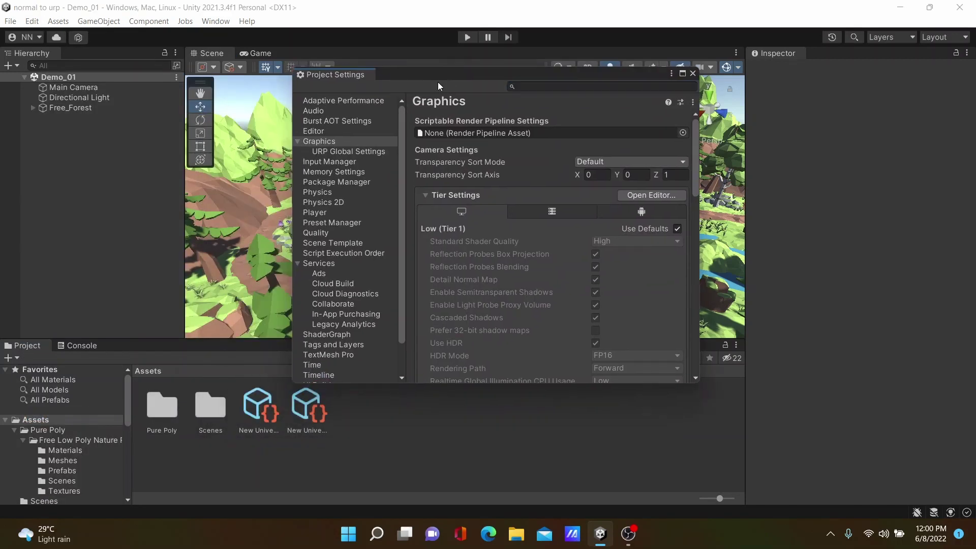
pyautogui.click(257, 410)
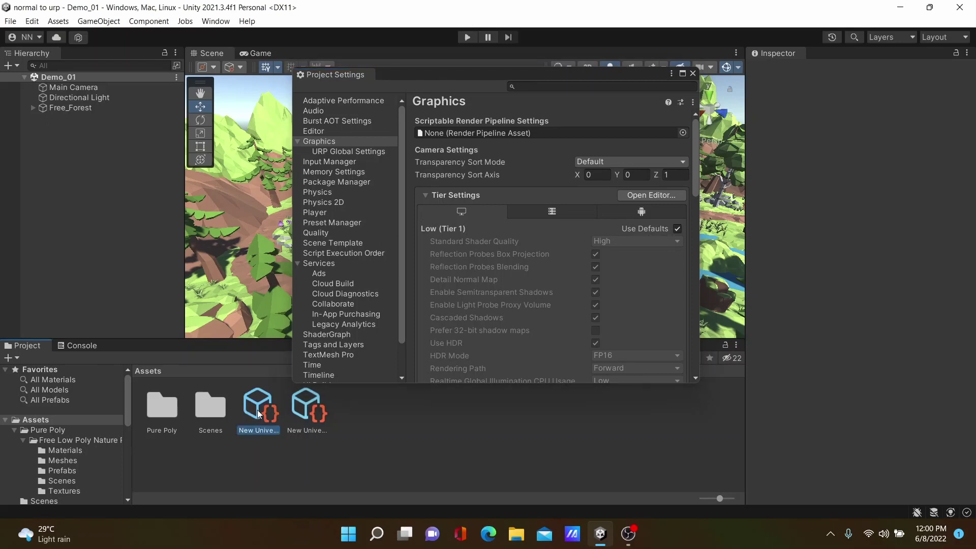
pyautogui.moveTo(257, 409); pyautogui.dragTo(438, 137)
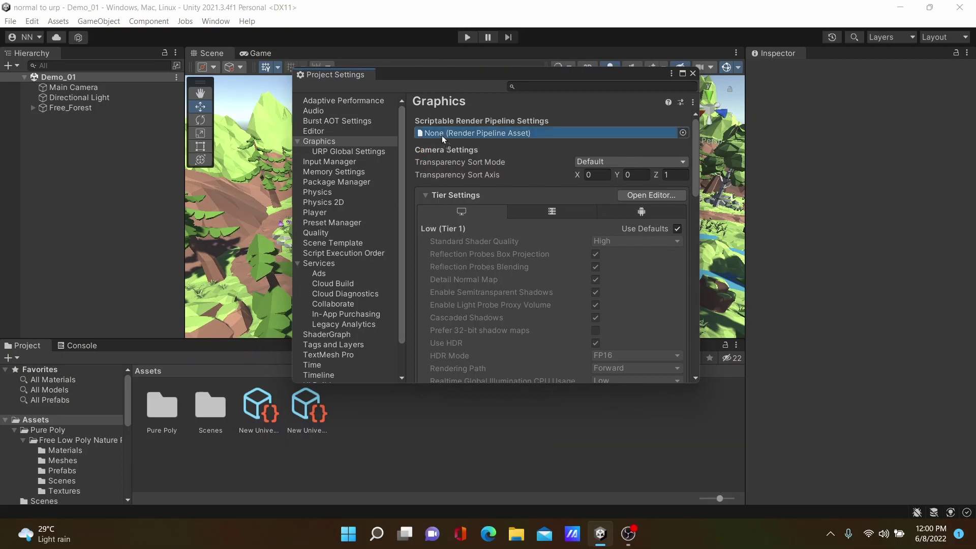
pyautogui.moveTo(441, 135); pyautogui.dragTo(441, 135)
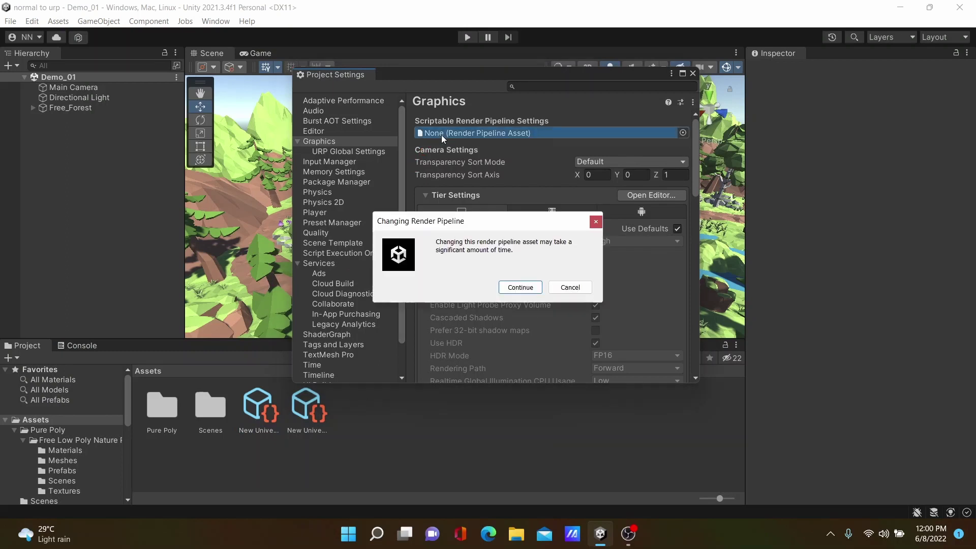
pyautogui.click(519, 287)
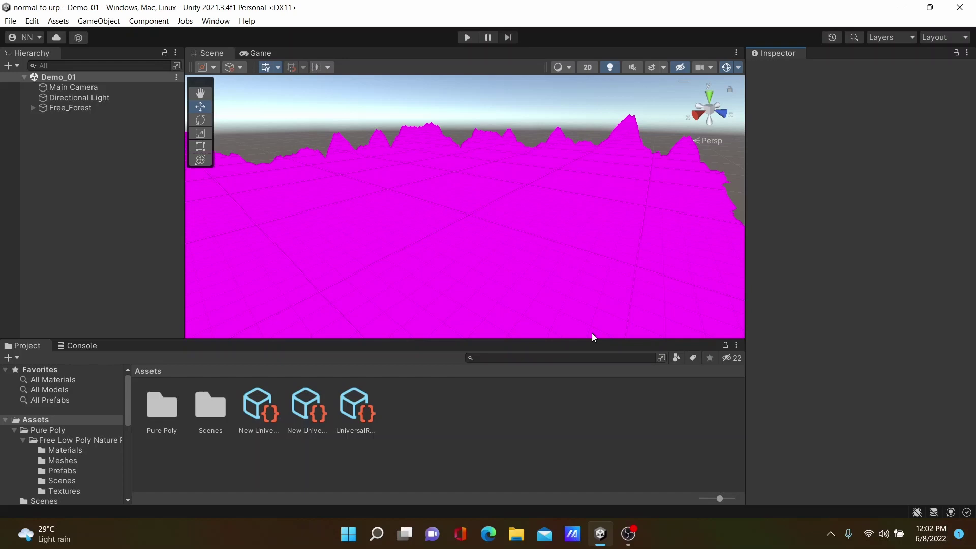
# Step: Select the meadow and path pieces and inspect PP_Standard_Material's Standard shader field
pyautogui.click(386, 210)
pyautogui.scroll(-1, 855, 462)
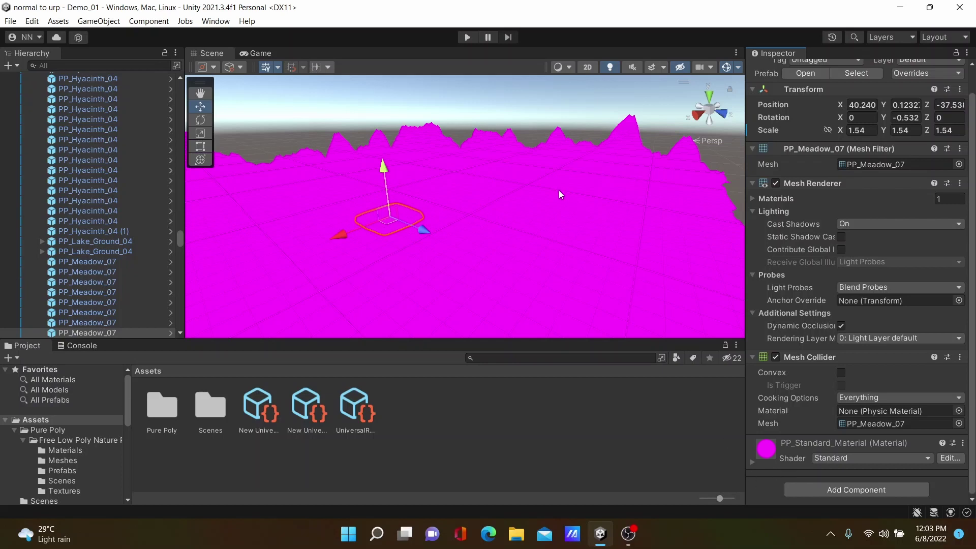
pyautogui.click(907, 455)
pyautogui.click(734, 429)
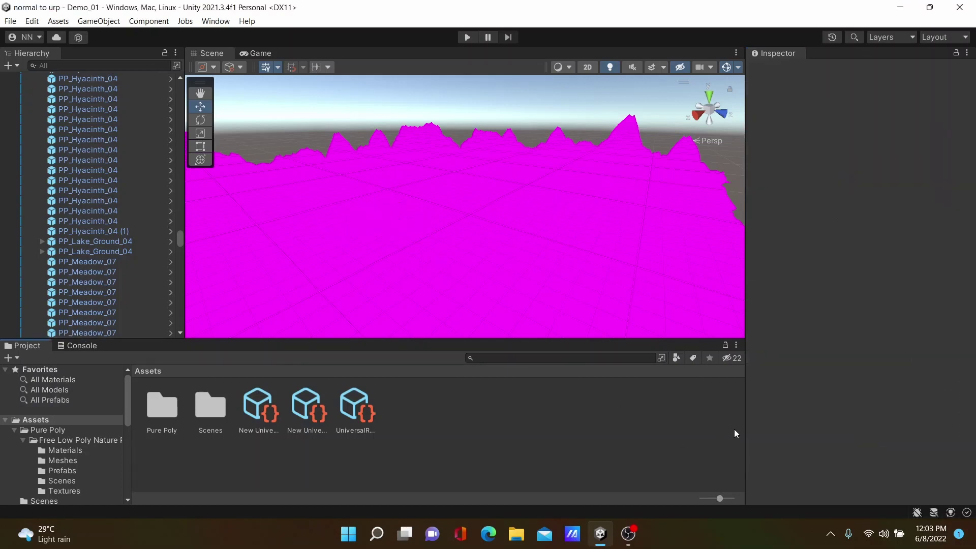
pyautogui.click(398, 240)
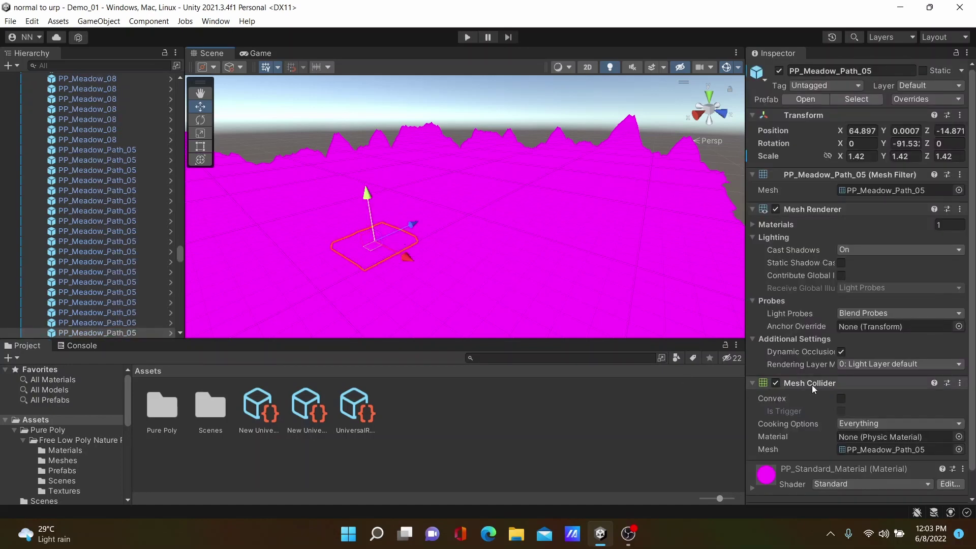
pyautogui.scroll(-2, 812, 385)
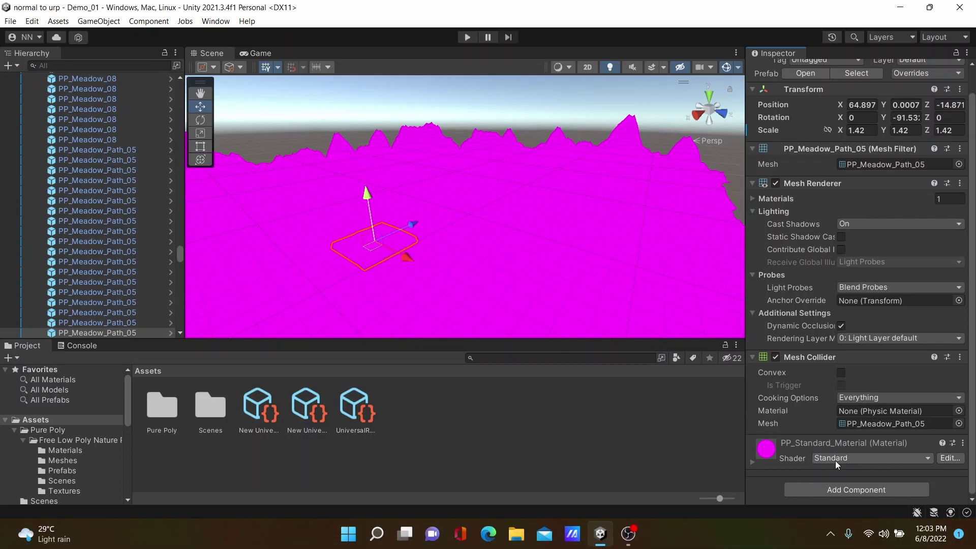
# Step: Switch PP_Standard_Material to the Universal Render Pipeline/Lit shader and expand its properties
pyautogui.click(910, 458)
pyautogui.click(856, 362)
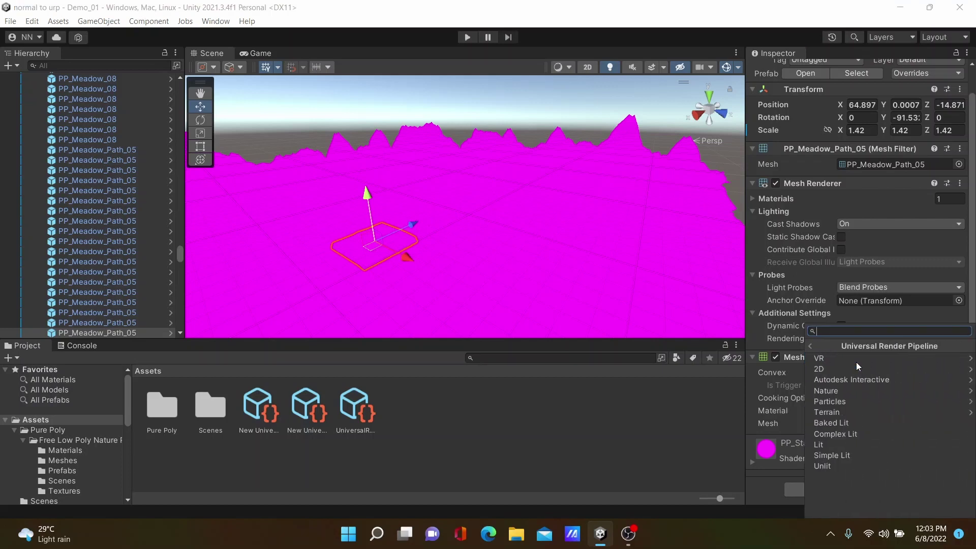
pyautogui.click(831, 446)
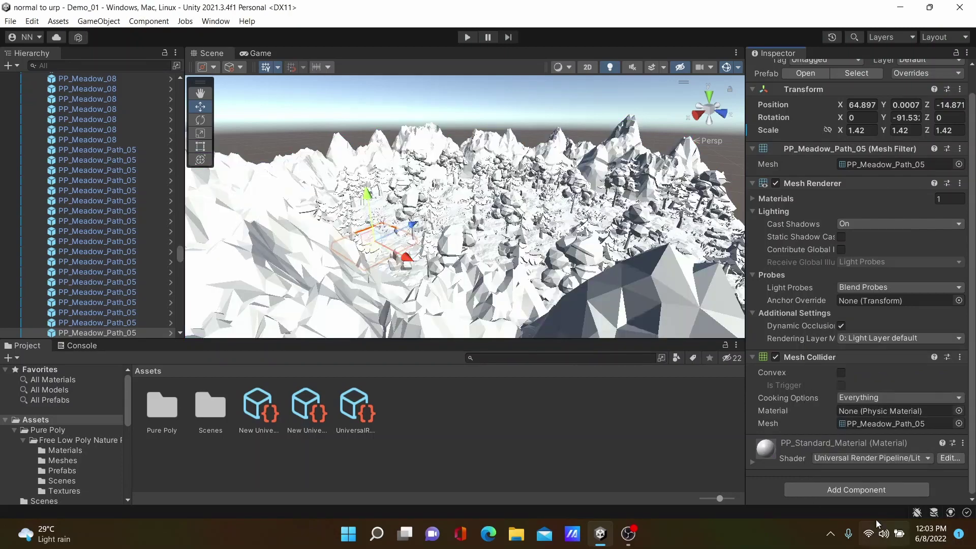
pyautogui.keyDown('alt'); pyautogui.moveTo(634, 216); pyautogui.dragTo(613, 203); pyautogui.keyUp('alt')
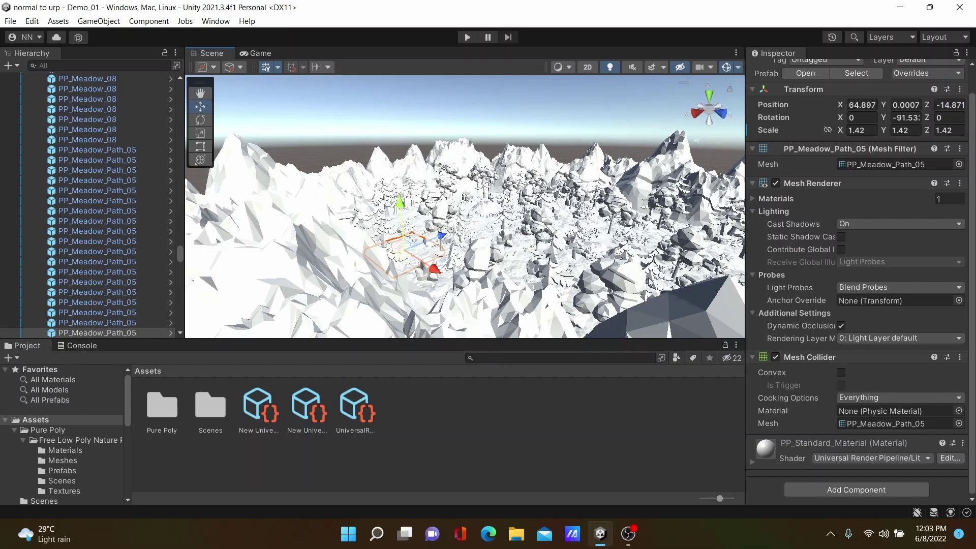
pyautogui.click(751, 462)
pyautogui.scroll(-5, 846, 412)
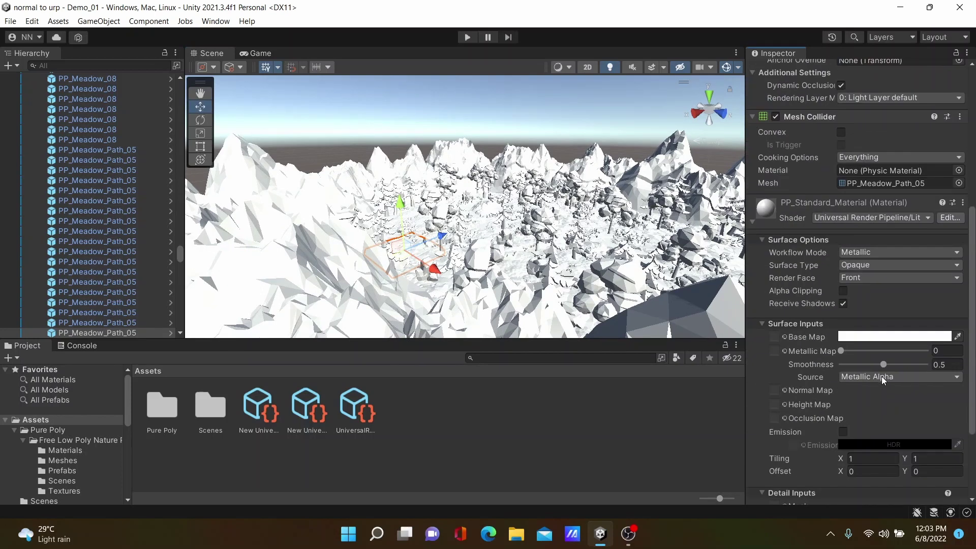
# Step: Drag the colour palette texture from Pure Poly > Free Low Poly Nature Pack > Textures onto Base Map
pyautogui.doubleClick(162, 406)
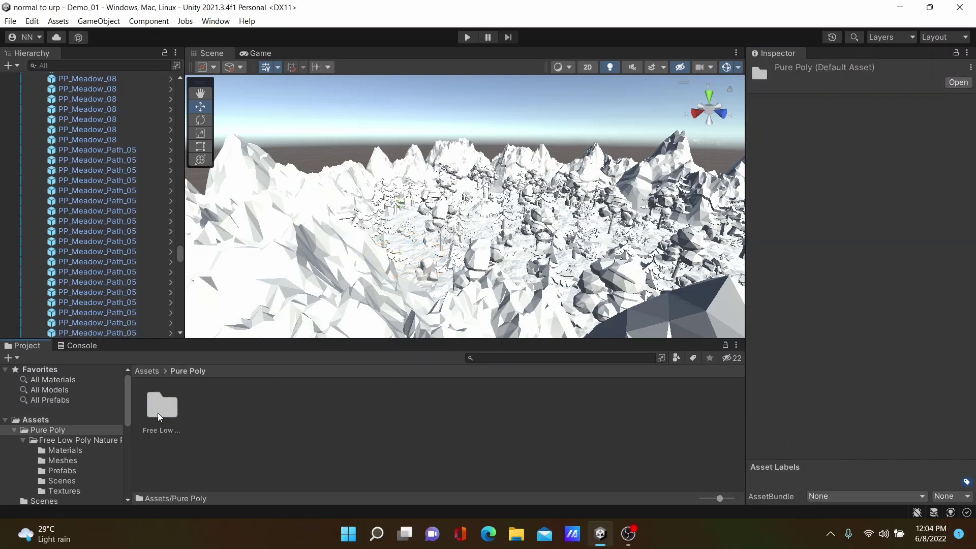
pyautogui.doubleClick(161, 406)
pyautogui.doubleClick(351, 407)
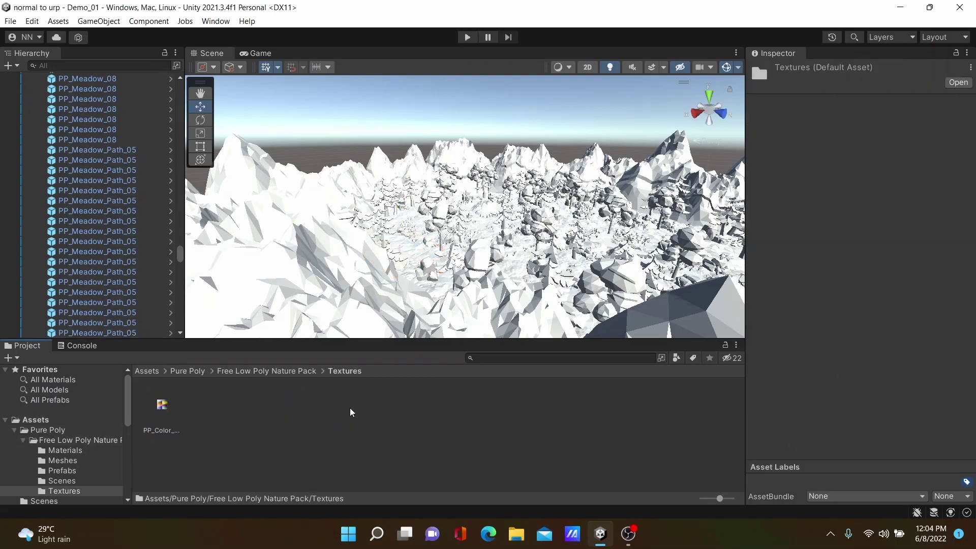
pyautogui.click(448, 222)
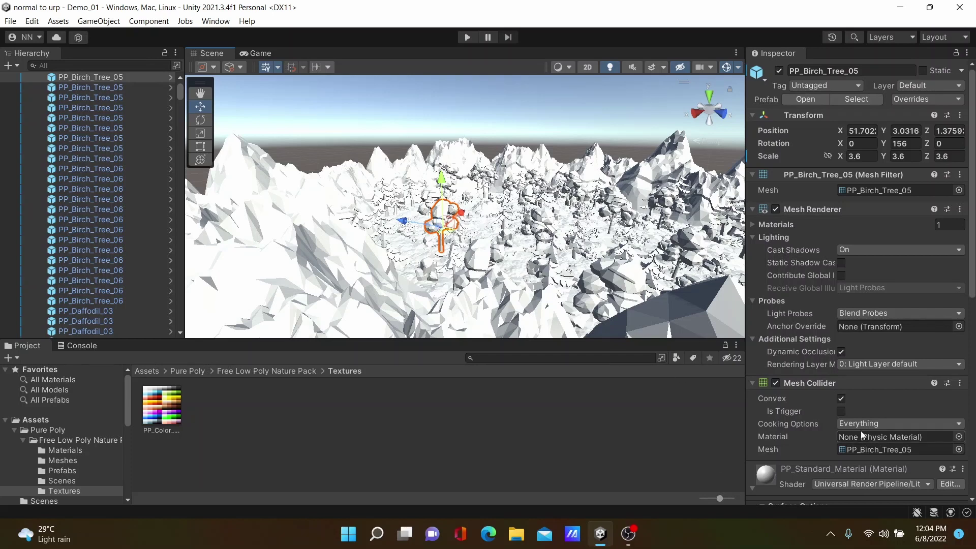
pyautogui.scroll(-5, 881, 456)
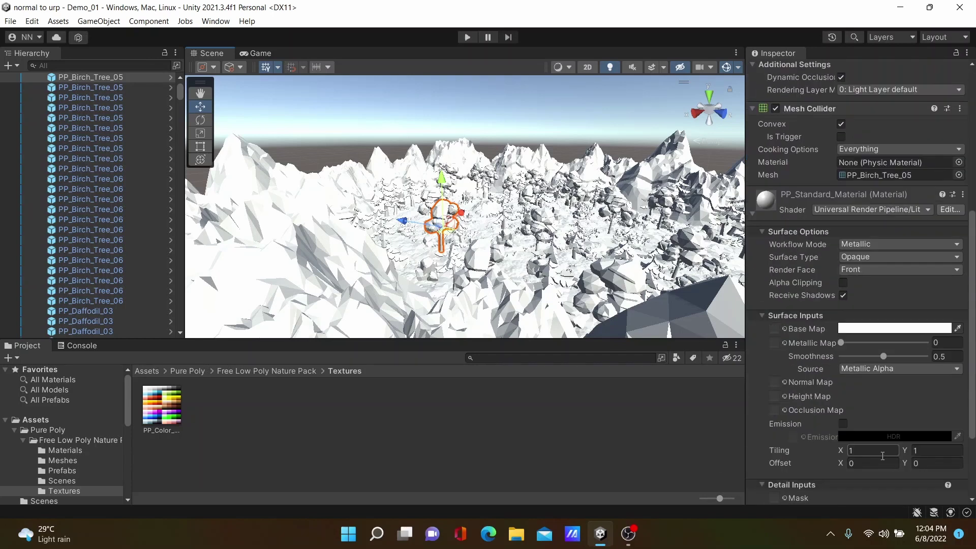
pyautogui.moveTo(167, 414); pyautogui.dragTo(774, 329)
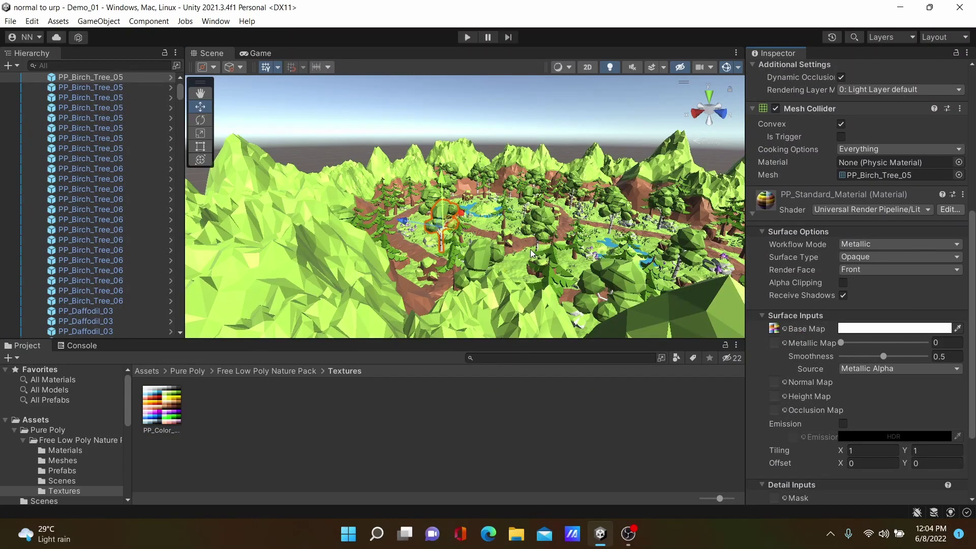
pyautogui.moveTo(563, 257); pyautogui.dragTo(429, 340, button='right')
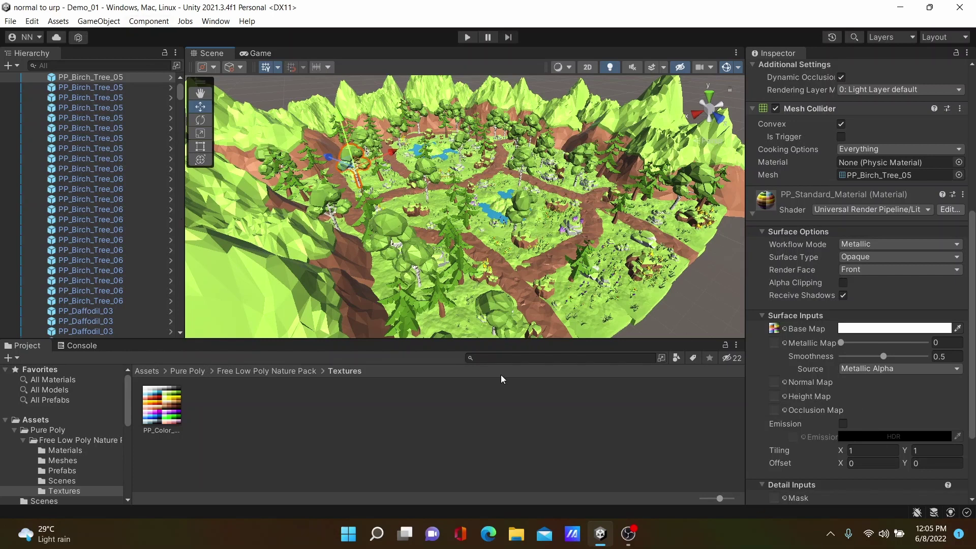
# Step: Undo the Lit shader and texture changes, check Edit > Rendering > Materials, and select the birch tree
pyautogui.press('BackSpace')
pyautogui.press('BackSpace')
pyautogui.press('BackSpace')
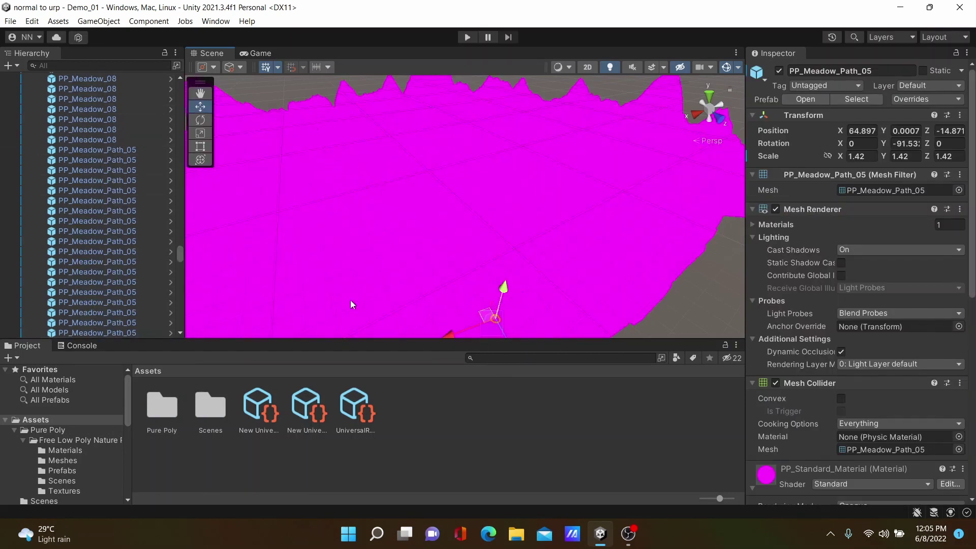
pyautogui.click(31, 24)
pyautogui.moveTo(87, 495)
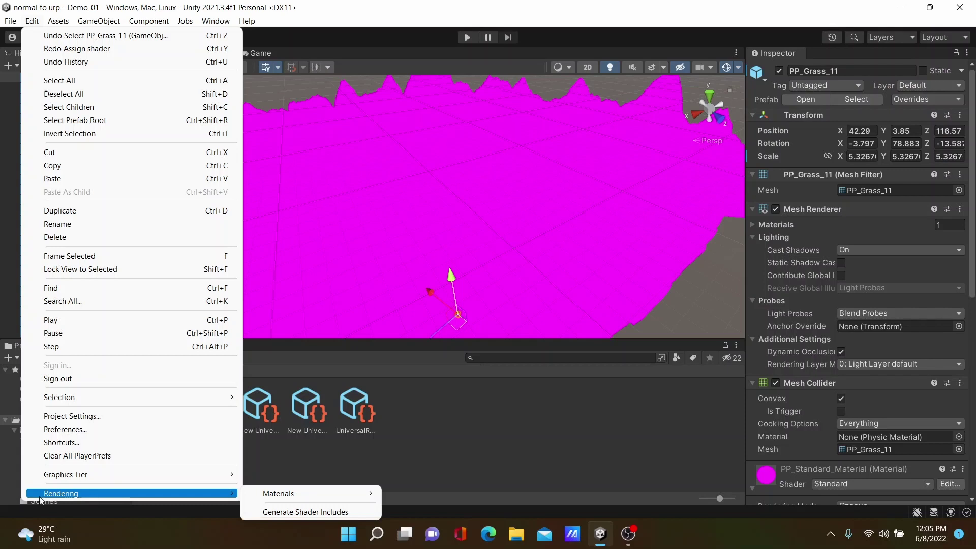
pyautogui.moveTo(295, 500)
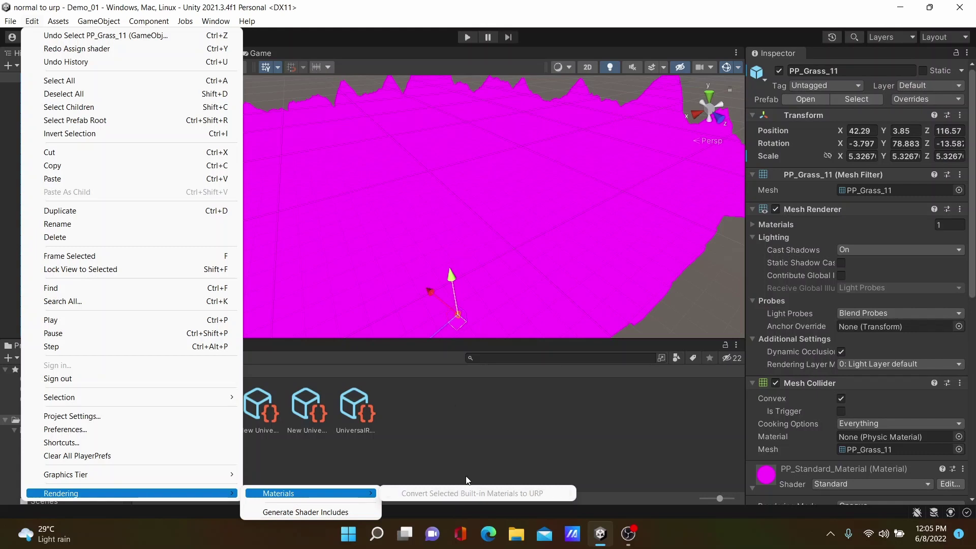
pyautogui.click(450, 277)
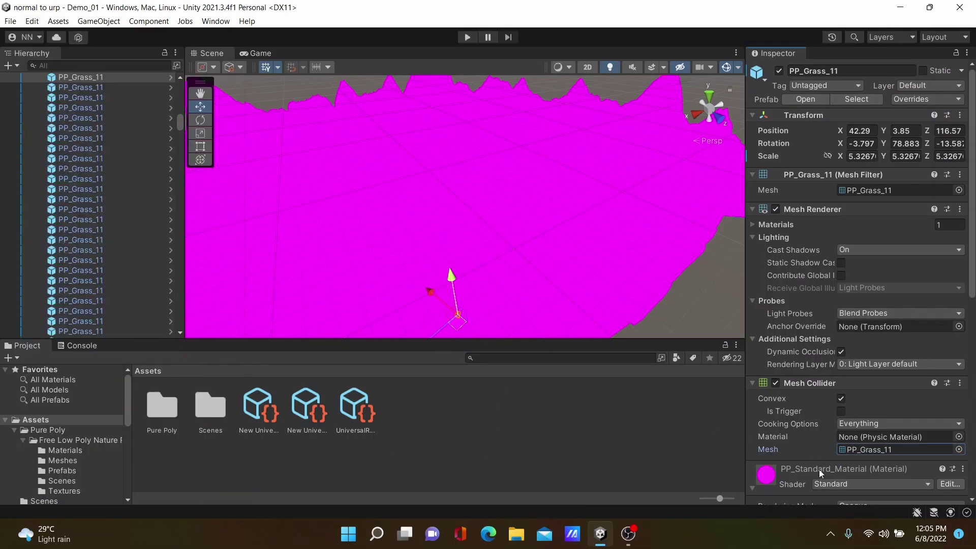
pyautogui.click(499, 310)
# Step: Select PP_Standard_Material in Pure Poly > Free Low Poly Nature Pack > Materials
pyautogui.click(791, 468)
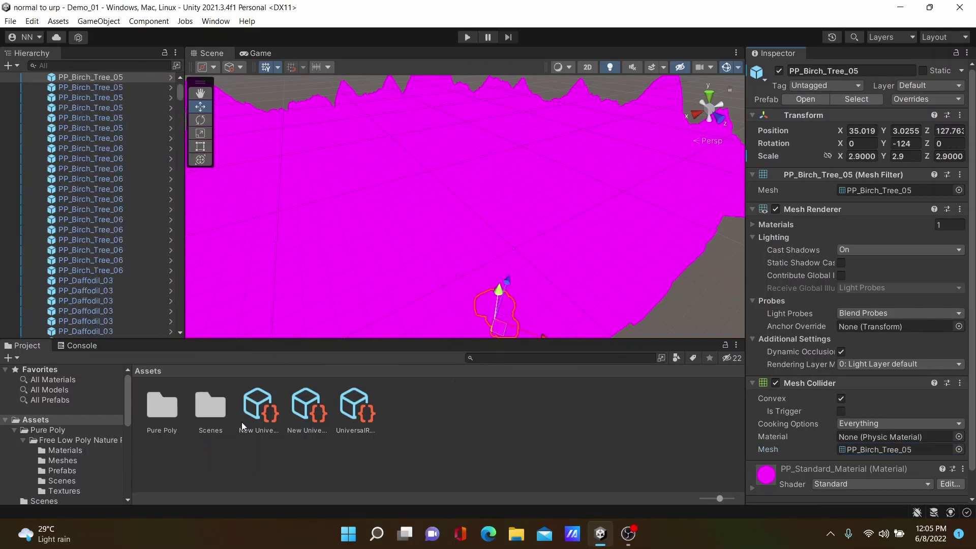
pyautogui.click(206, 412)
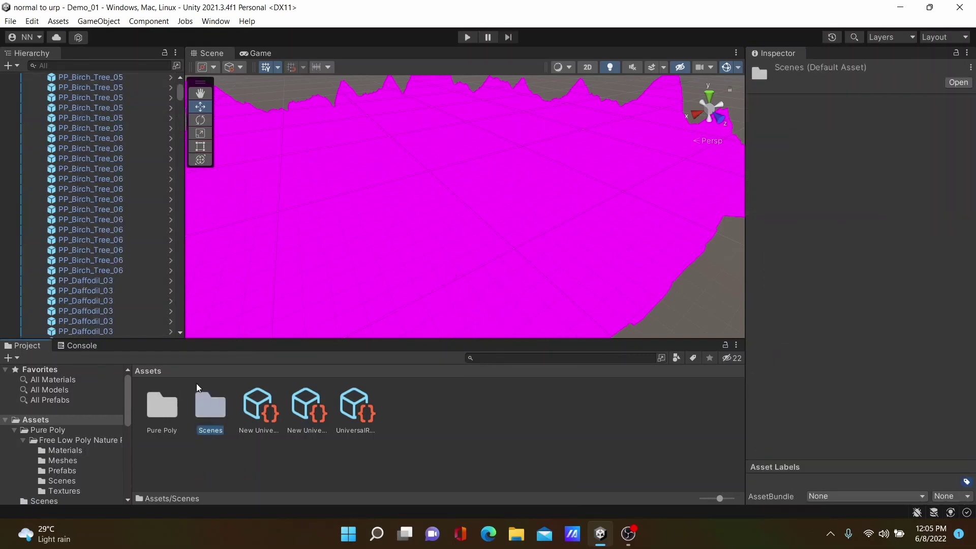
pyautogui.doubleClick(161, 415)
pyautogui.click(146, 370)
pyautogui.doubleClick(168, 404)
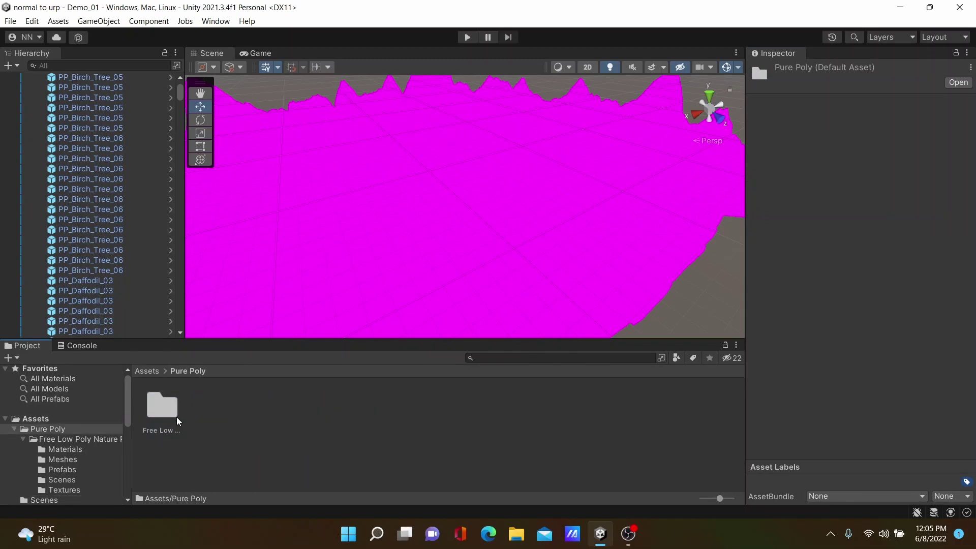
pyautogui.doubleClick(169, 407)
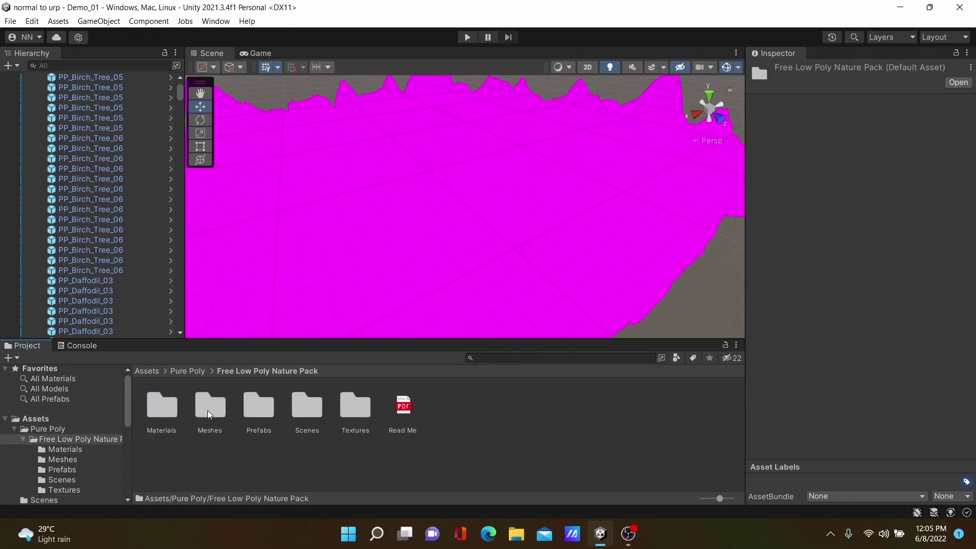
pyautogui.doubleClick(165, 412)
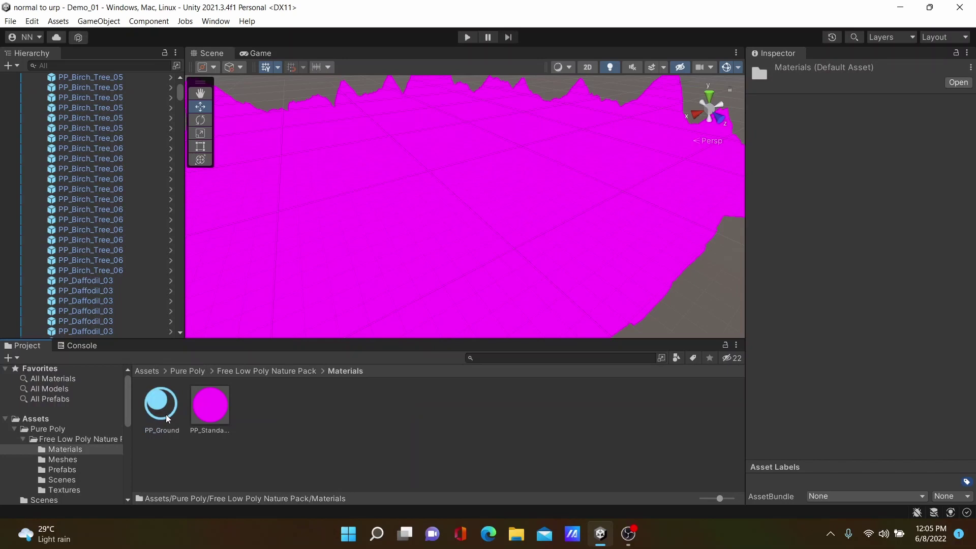
pyautogui.click(227, 442)
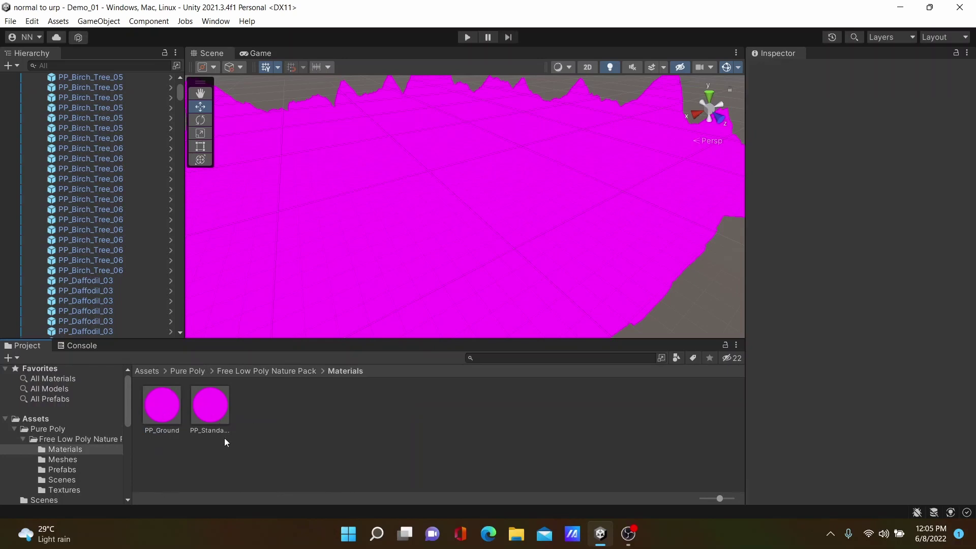
pyautogui.click(208, 405)
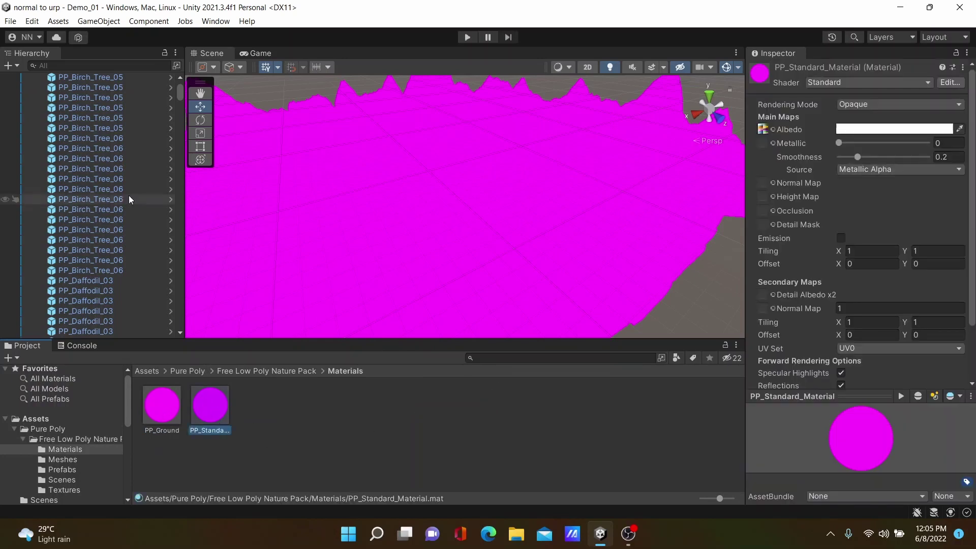
# Step: Run Convert Selected Built-in Materials to URP on PP_Standard_Material and proceed with the upgrade
pyautogui.click(32, 22)
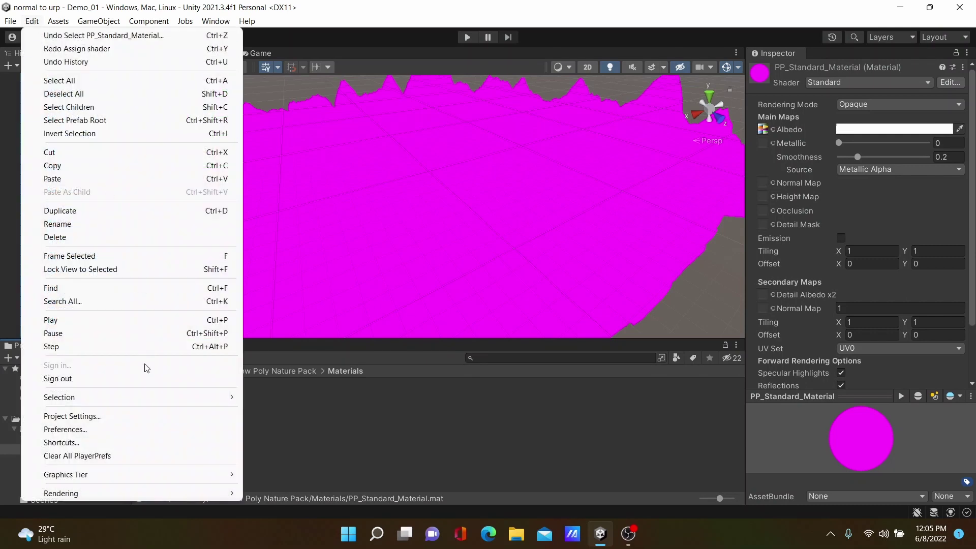
pyautogui.moveTo(153, 493)
pyautogui.moveTo(299, 494)
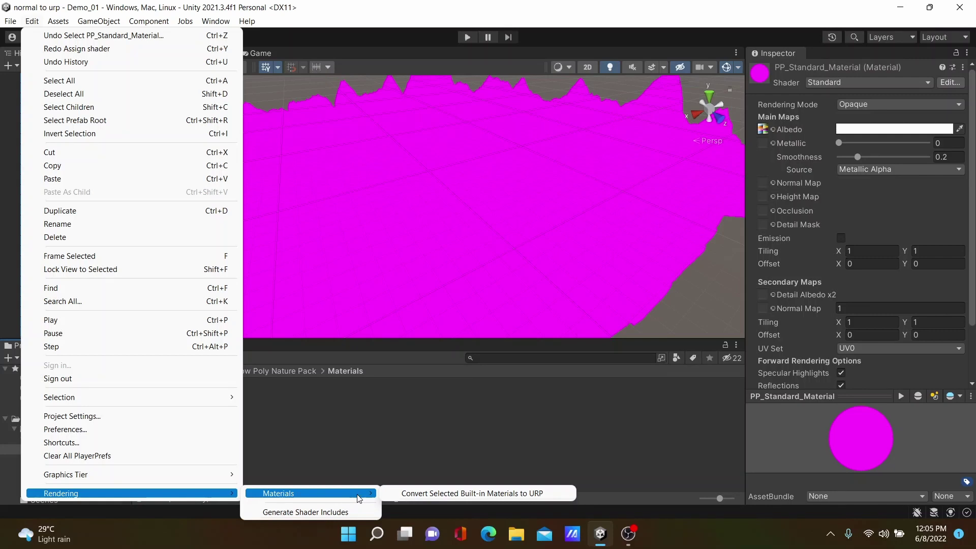
pyautogui.click(400, 494)
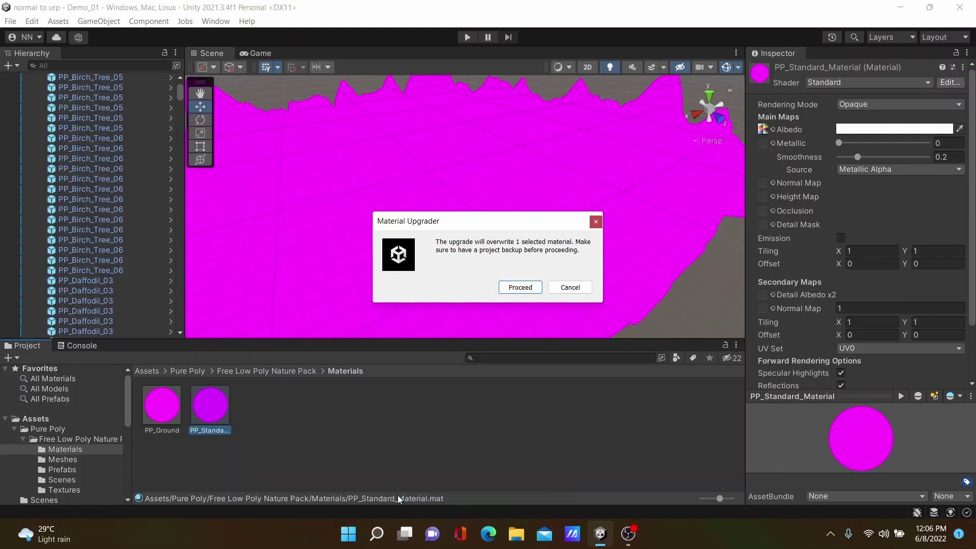
pyautogui.click(517, 289)
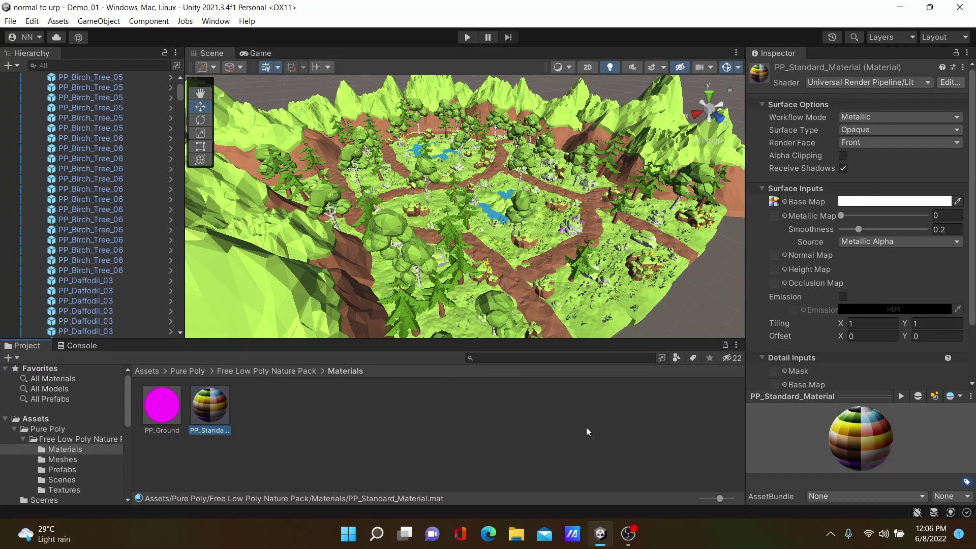
# Step: Orbit the Scene view closer over the now-coloured terrain
pyautogui.moveTo(616, 284); pyautogui.dragTo(509, 234, button='right')
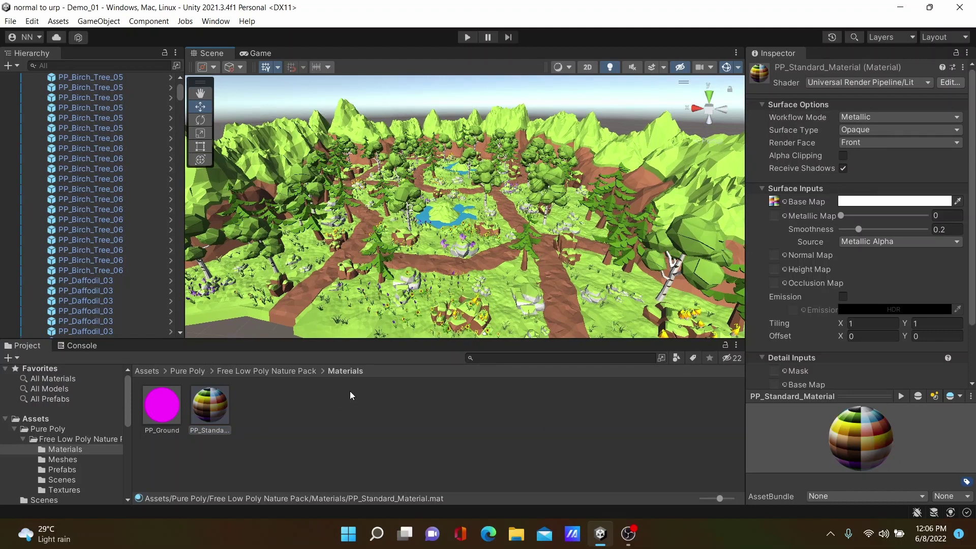
# Step: Select the birch tree and set PP_Standard_Material's shader back to Standard
pyautogui.click(268, 248)
pyautogui.scroll(-2, 918, 384)
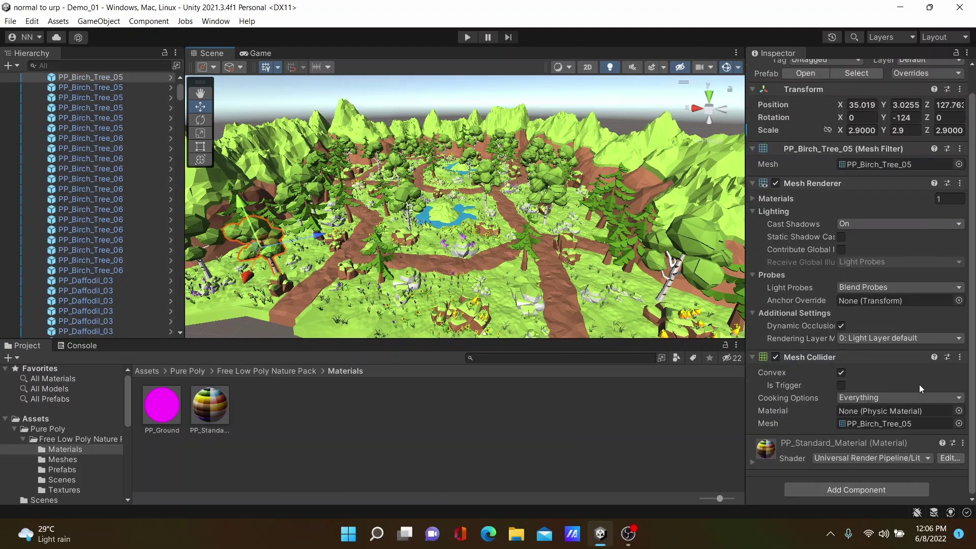
pyautogui.click(891, 459)
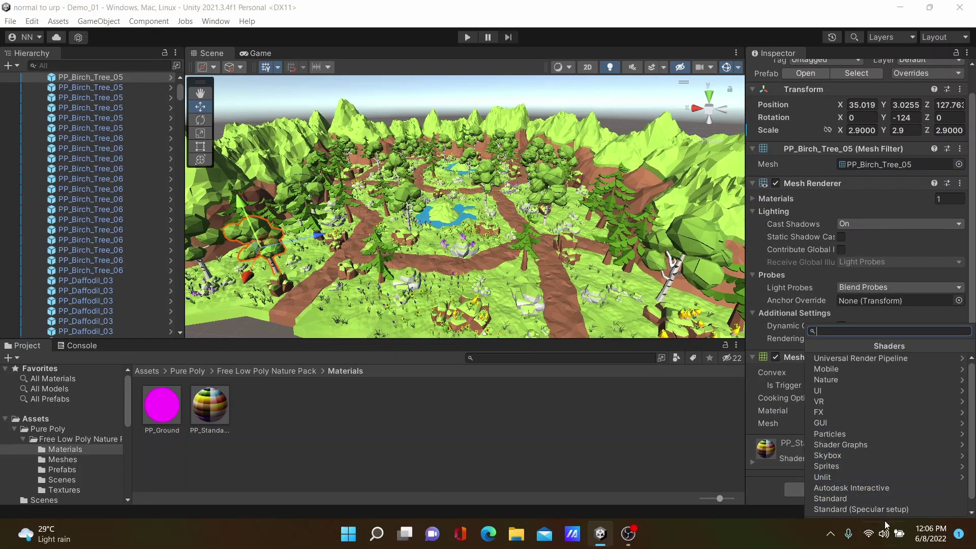
pyautogui.click(875, 497)
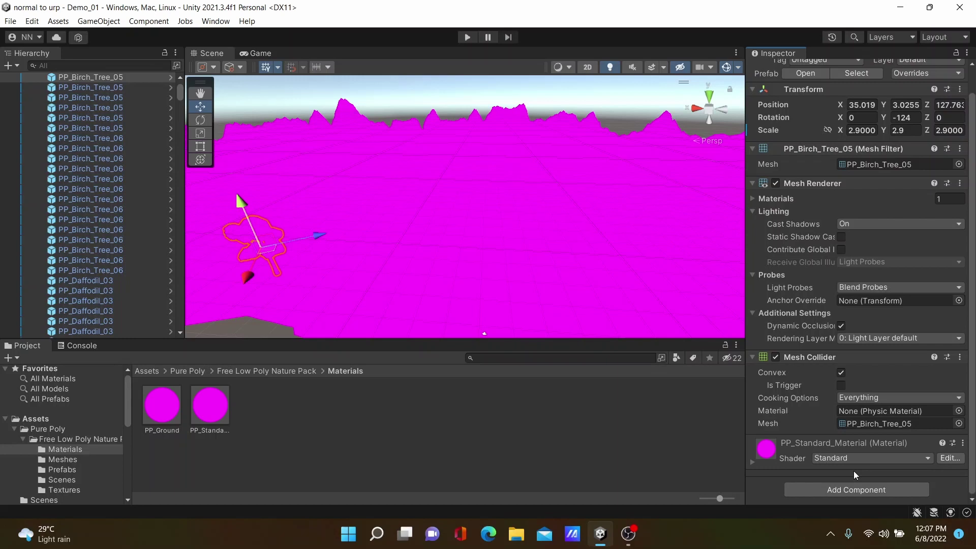
# Step: Assign the Universal Render Pipeline/Lit shader to PP_Standard_Material
pyautogui.click(896, 459)
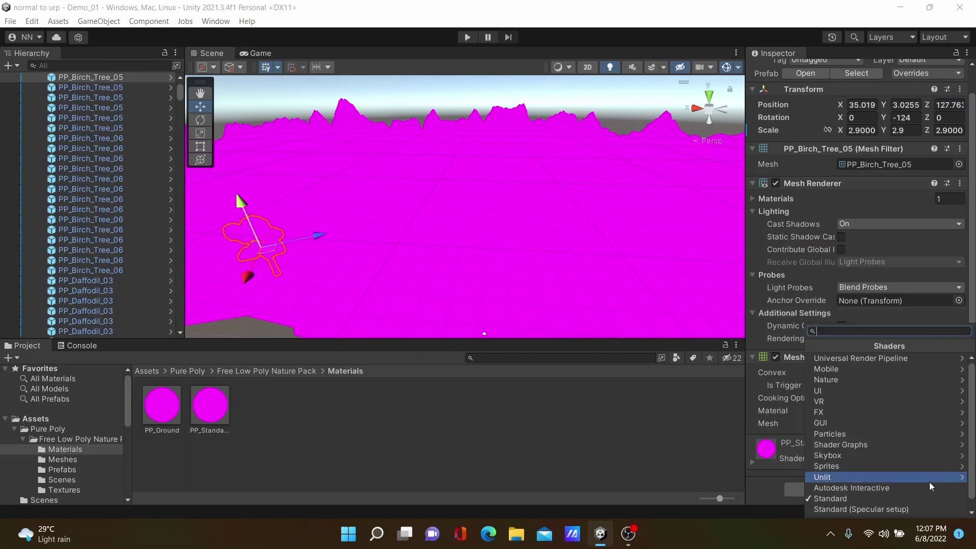
pyautogui.click(831, 361)
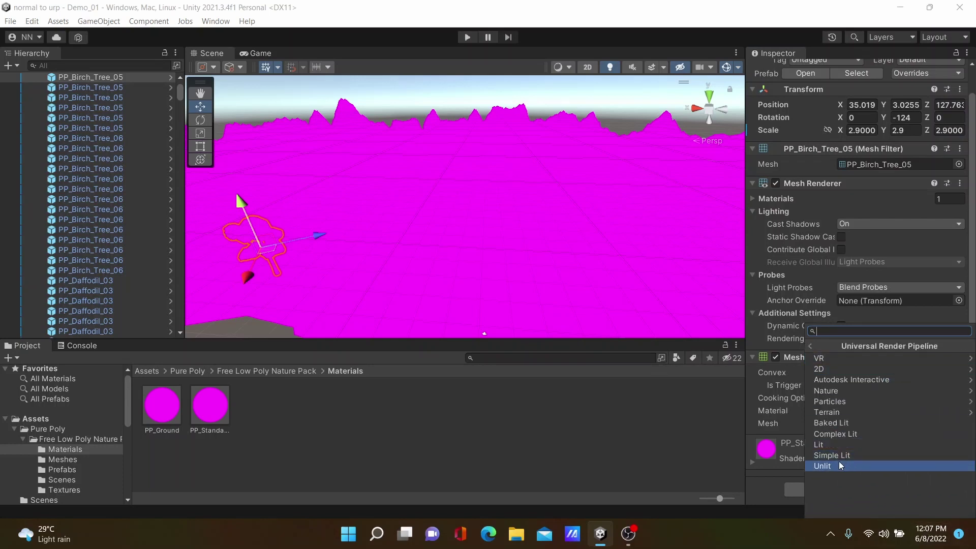
pyautogui.click(819, 446)
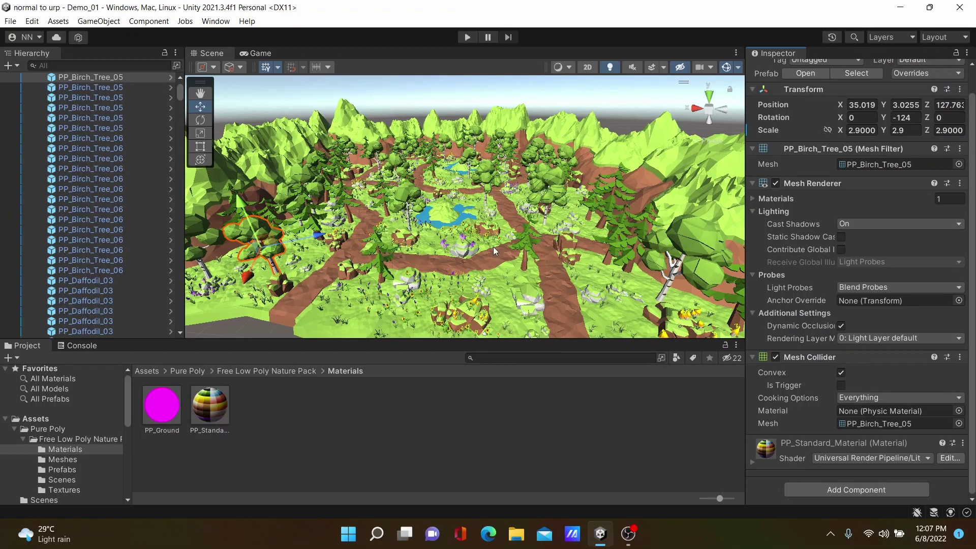
pyautogui.moveTo(507, 266); pyautogui.dragTo(525, 244, button='right')
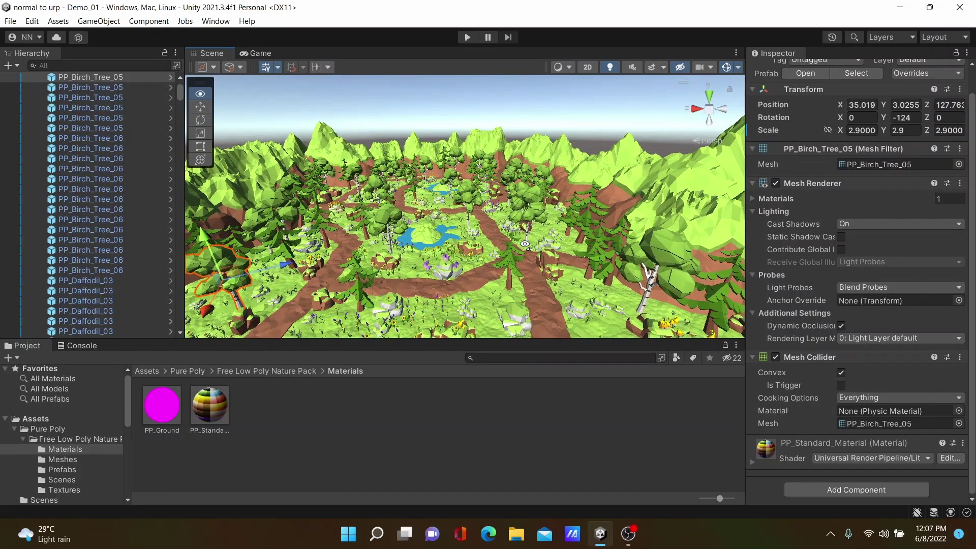
pyautogui.moveTo(525, 244); pyautogui.dragTo(522, 242, button='right')
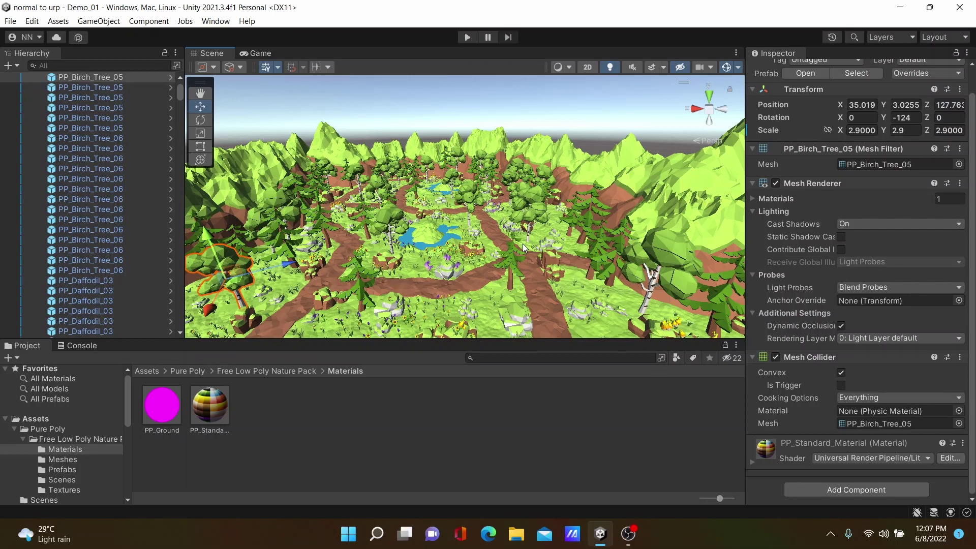